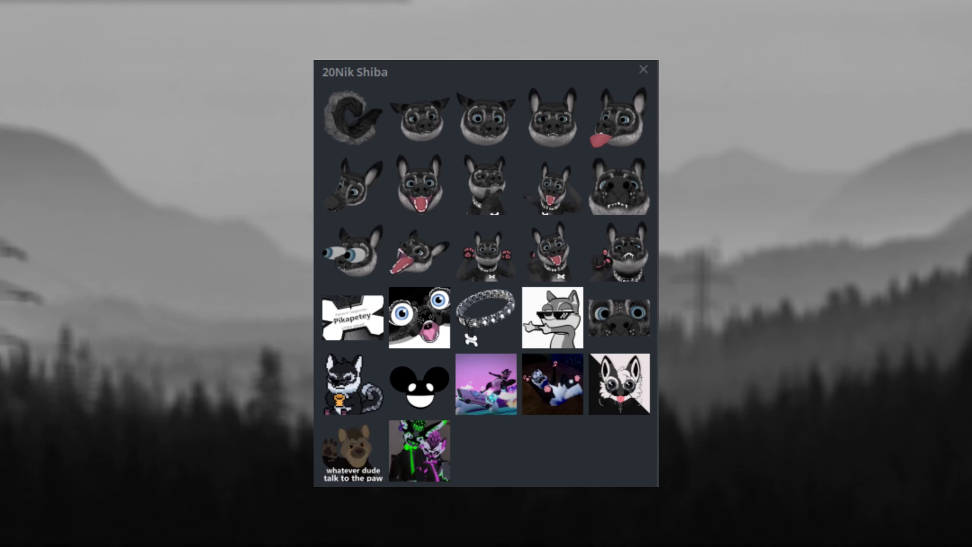
pyautogui.click(669, 303)
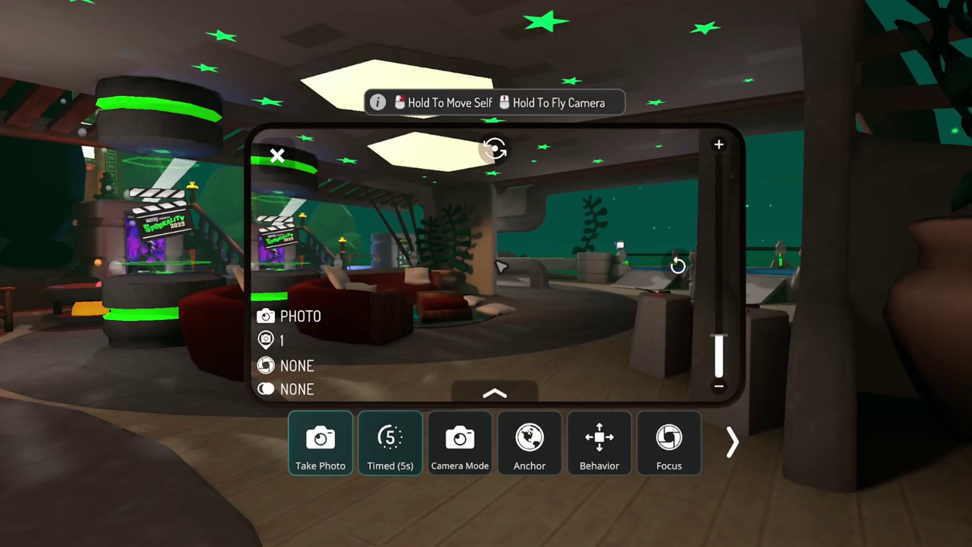
# - Position the VRChat photo camera facing the avatar's head and chest, and show the further camera options
pyautogui.middleClick(501, 266)
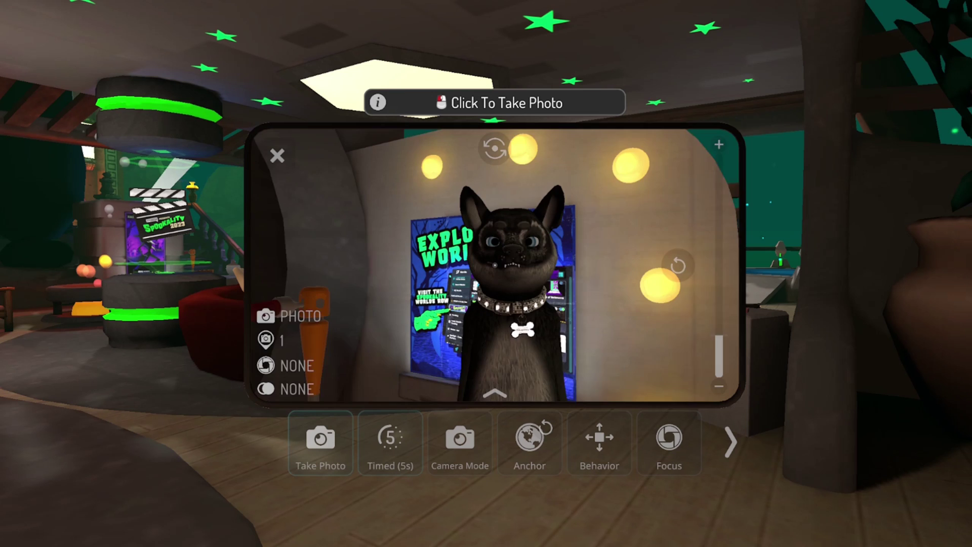
pyautogui.press('Tab')
pyautogui.moveTo(671, 452); pyautogui.dragTo(392, 458)
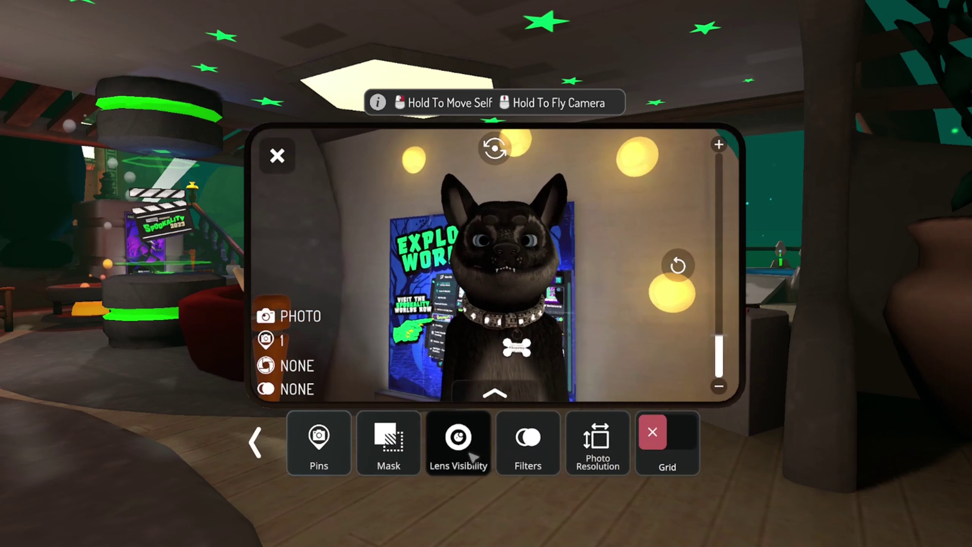
# - Open the camera's mask options and toggle the Environment mask for the avatar photo
pyautogui.click(528, 445)
pyautogui.click(458, 445)
pyautogui.click(408, 456)
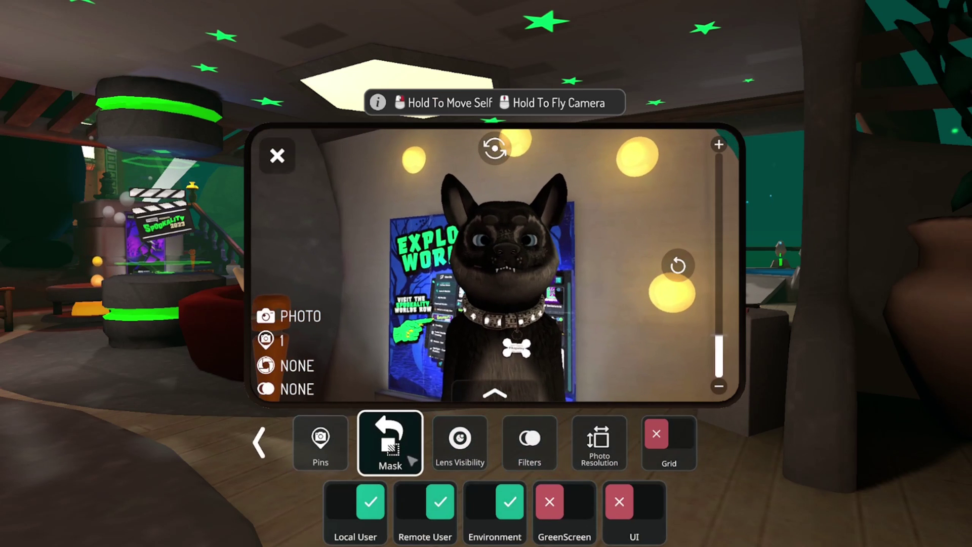
pyautogui.click(504, 502)
pyautogui.click(504, 501)
pyautogui.click(503, 502)
pyautogui.click(503, 502)
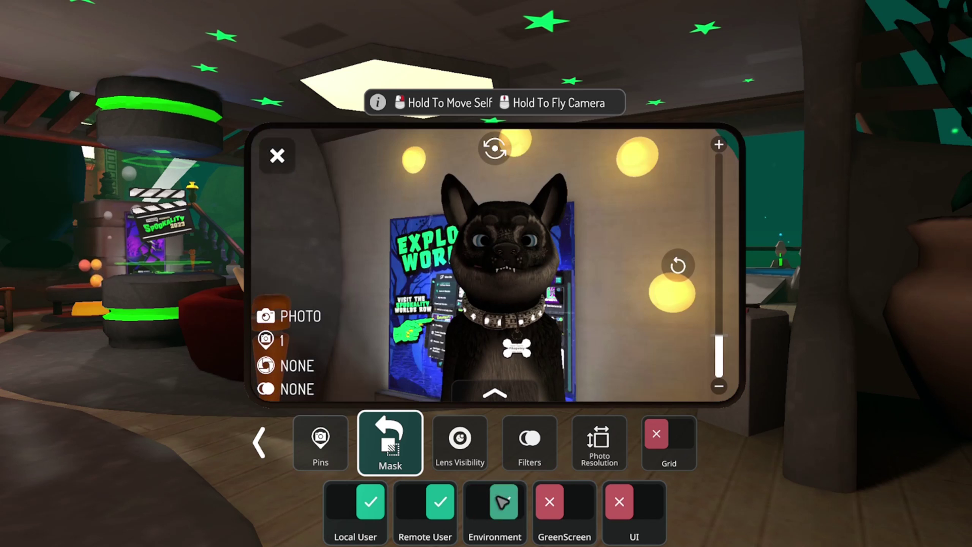
pyautogui.click(502, 501)
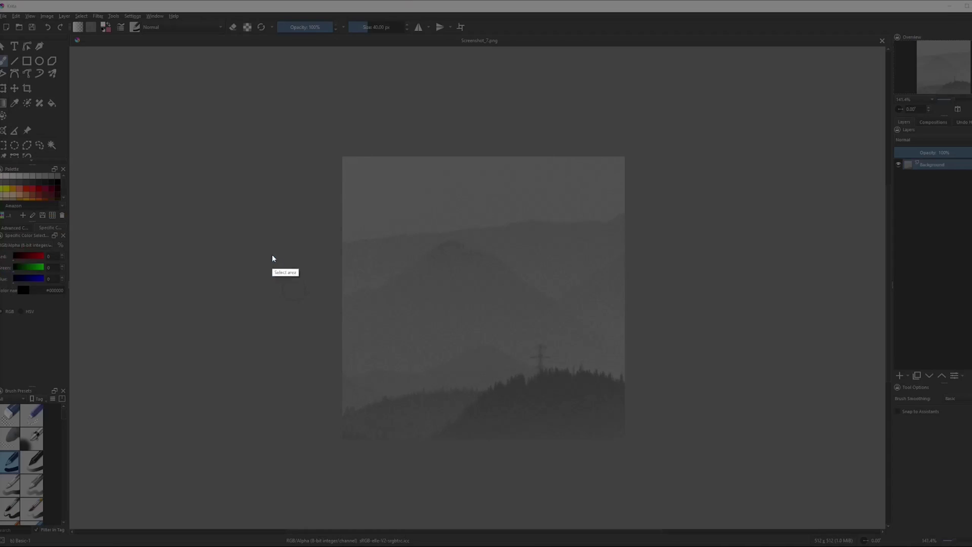
# - Capture a square screen region of 512 x 512 px with Lightshot as the base for the sticker canvas
pyautogui.moveTo(261, 115); pyautogui.dragTo(519, 440)
pyautogui.moveTo(517, 277); pyautogui.dragTo(553, 277)
pyautogui.moveTo(261, 116); pyautogui.dragTo(268, 124)
pyautogui.press('Escape')
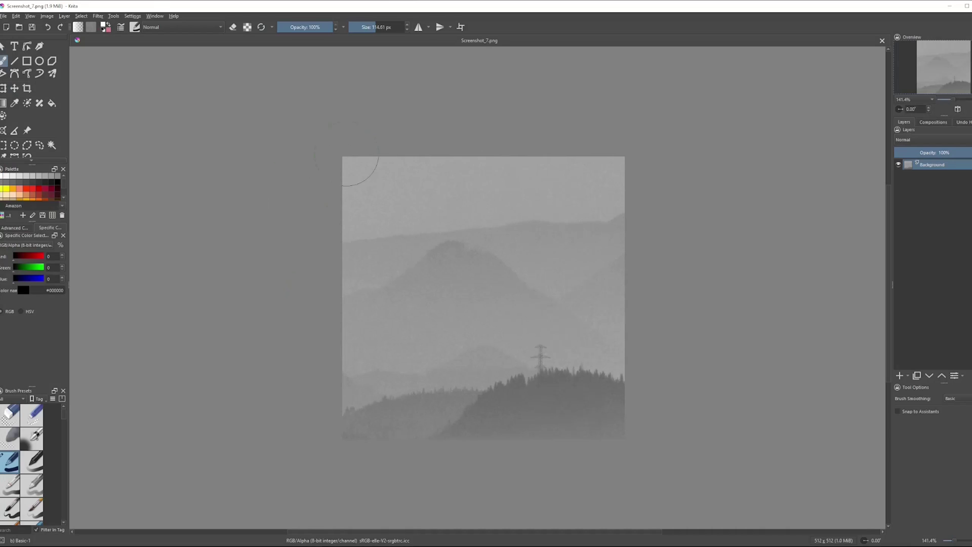
pyautogui.moveTo(340, 154)
pyautogui.mouseDown()
pyautogui.moveTo(646, 161)
pyautogui.moveTo(638, 500)
pyautogui.moveTo(341, 463)
pyautogui.moveTo(490, 183)
pyautogui.moveTo(490, 194)
pyautogui.mouseUp()
pyautogui.hotkey('ctrl', 'z')
# - Erase the whole background picture in Krita to transparency and insert the VRChat avatar photo as a new layer
pyautogui.click(232, 28)
pyautogui.moveTo(304, 257)
pyautogui.mouseDown()
pyautogui.moveTo(602, 256)
pyautogui.moveTo(423, 363)
pyautogui.moveTo(493, 297)
pyautogui.moveTo(176, 310)
pyautogui.mouseUp()
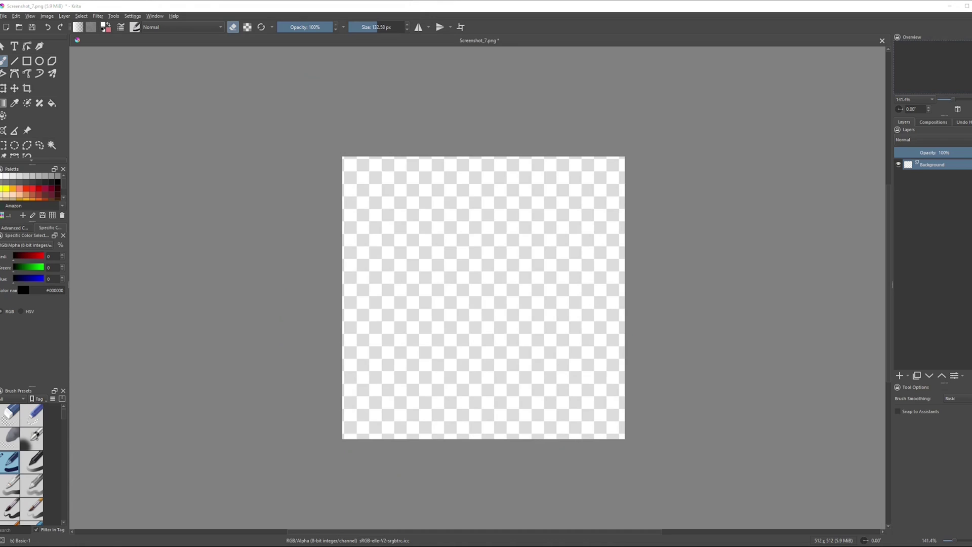
pyautogui.moveTo(962, 390); pyautogui.dragTo(478, 319)
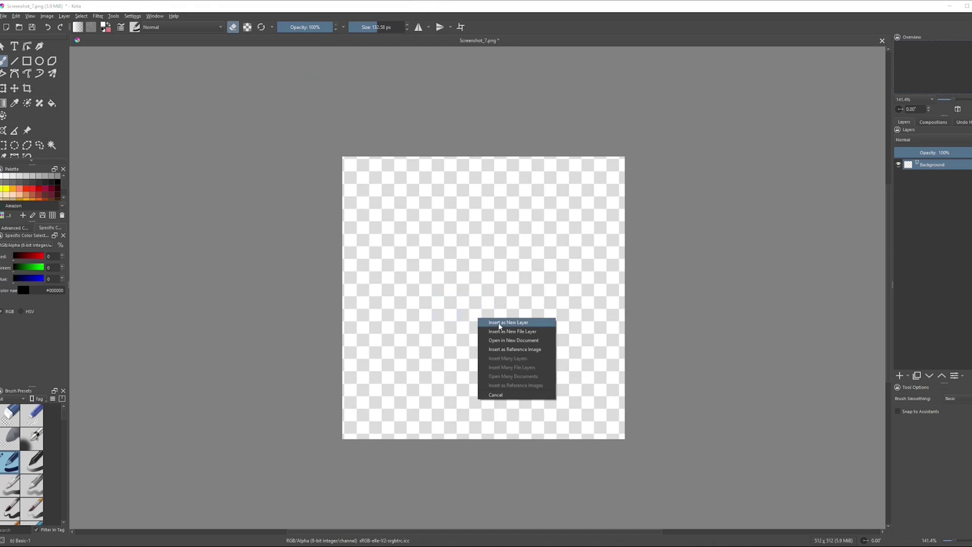
pyautogui.click(499, 322)
# - Transform the avatar photo layer, scaling and moving it until the dog's head and chest fill the square canvas
pyautogui.click(4, 88)
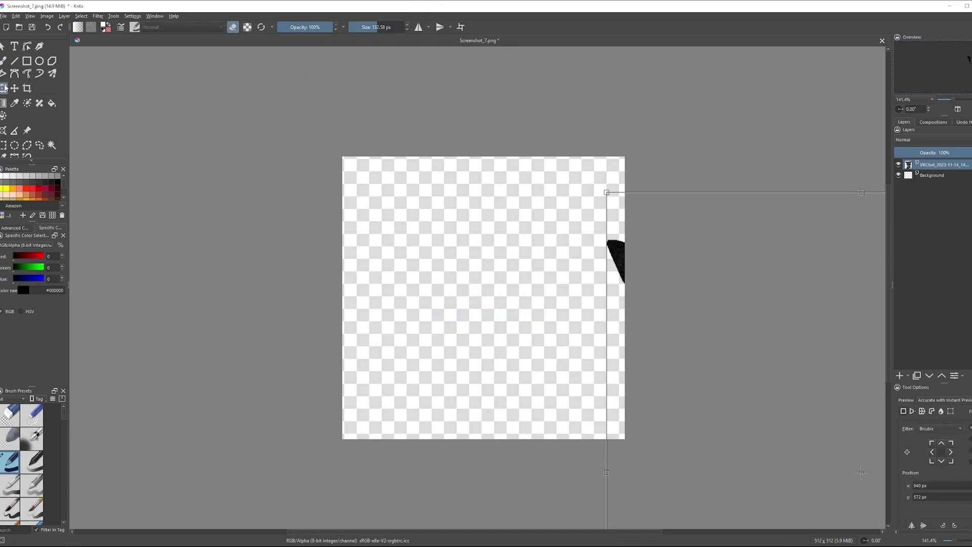
pyautogui.scroll(-2, 436, 230)
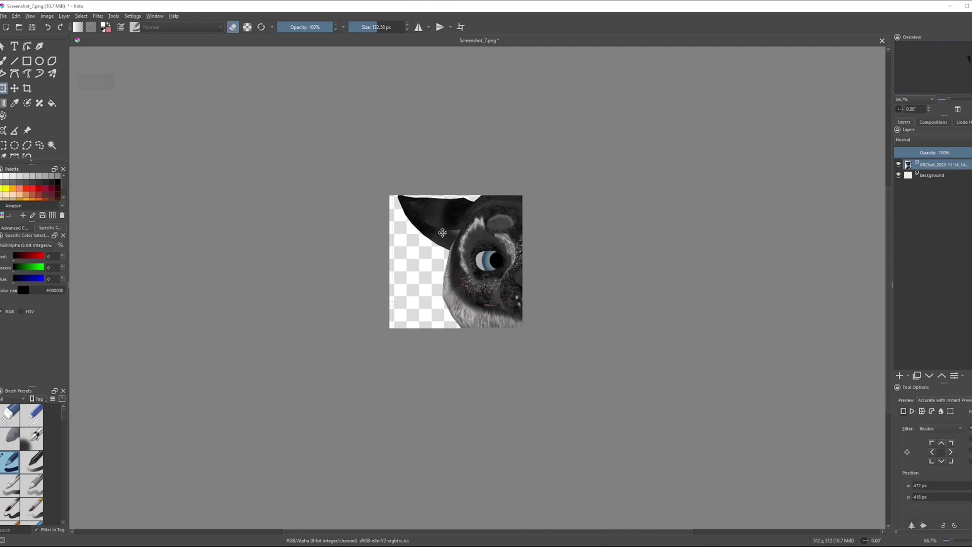
pyautogui.moveTo(442, 233); pyautogui.dragTo(411, 222)
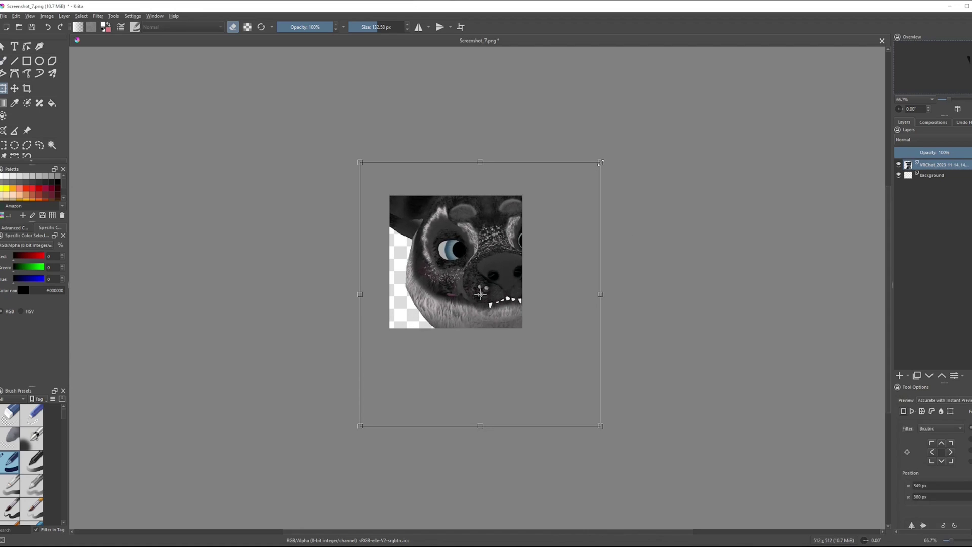
pyautogui.moveTo(600, 162); pyautogui.dragTo(459, 273)
pyautogui.scroll(2, 440, 249)
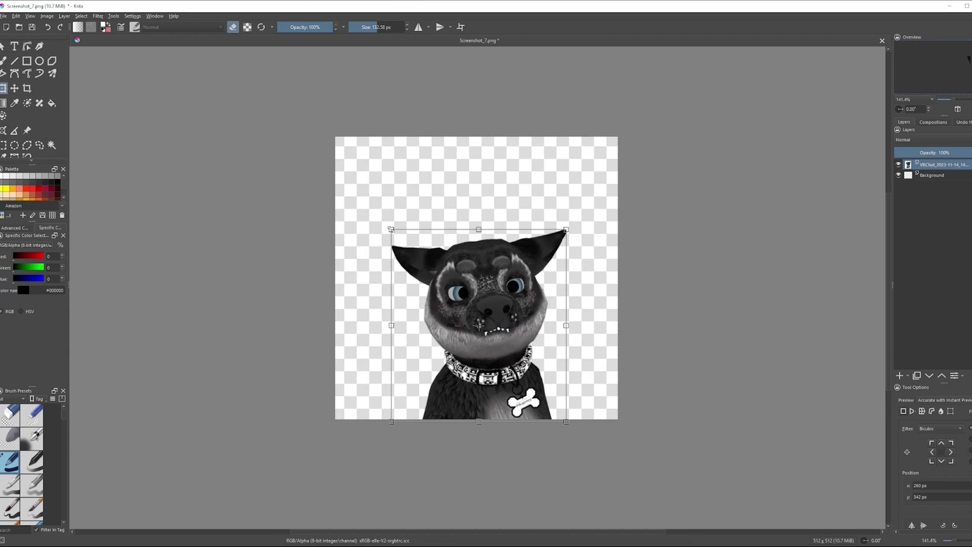
pyautogui.moveTo(393, 228); pyautogui.dragTo(332, 164)
pyautogui.moveTo(425, 253); pyautogui.dragTo(458, 254)
pyautogui.moveTo(367, 167); pyautogui.dragTo(347, 145)
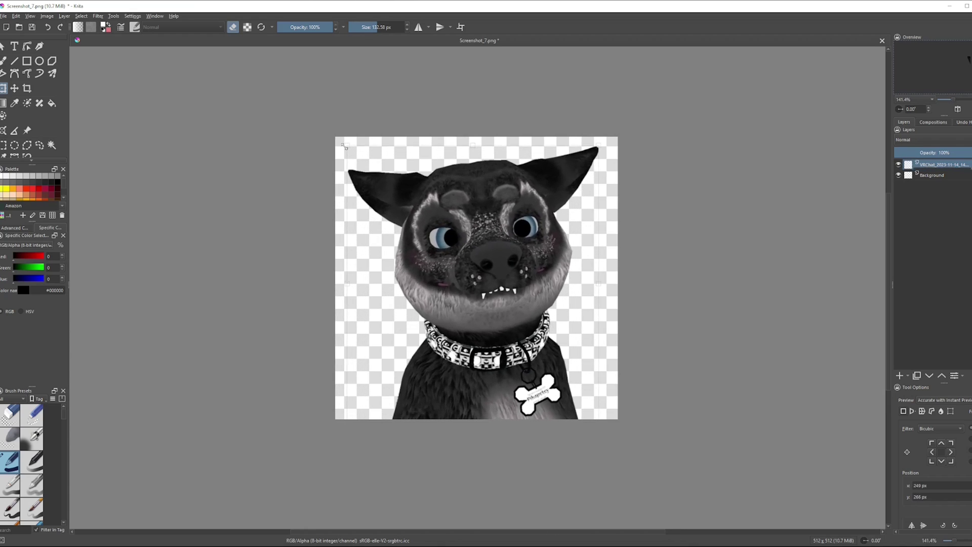
pyautogui.press('b')
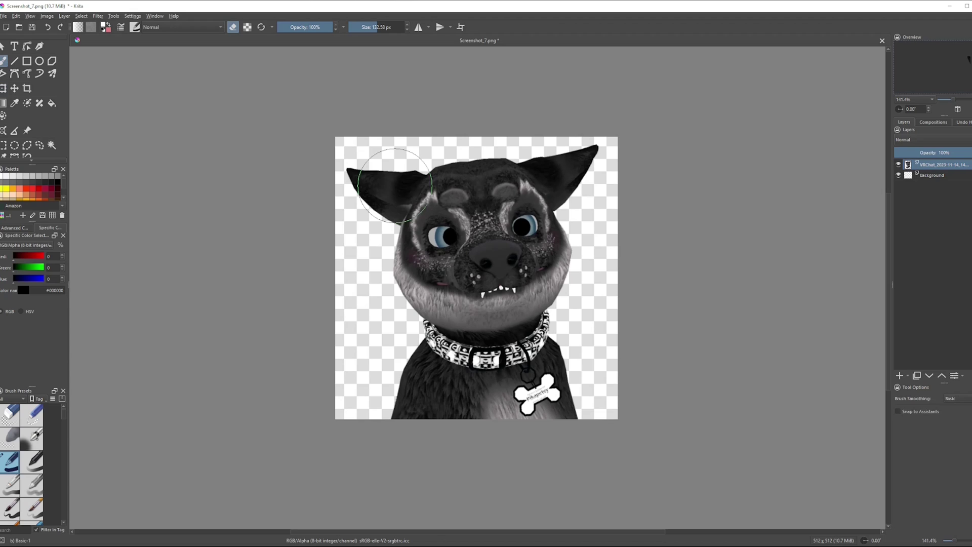
# - Erase the neck, collar, bone tag and body of the dog, leaving only its head
pyautogui.scroll(-1, 512, 292)
pyautogui.scroll(1, 497, 238)
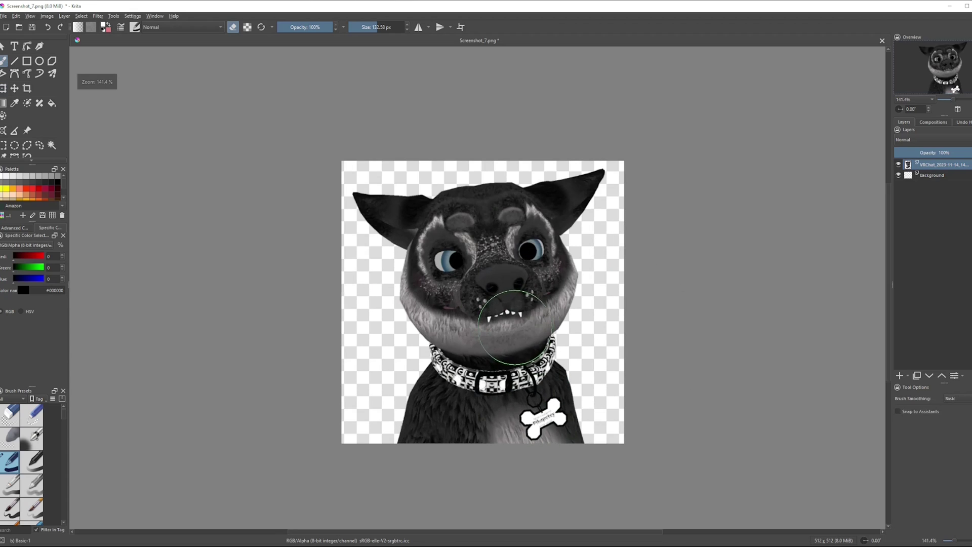
pyautogui.scroll(-1, 551, 216)
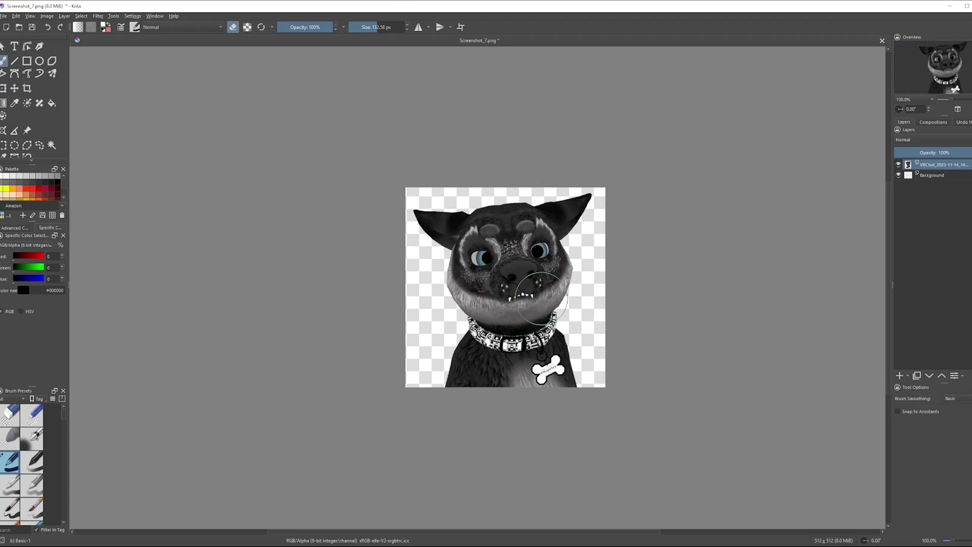
pyautogui.scroll(1, 361, 150)
pyautogui.click(231, 30)
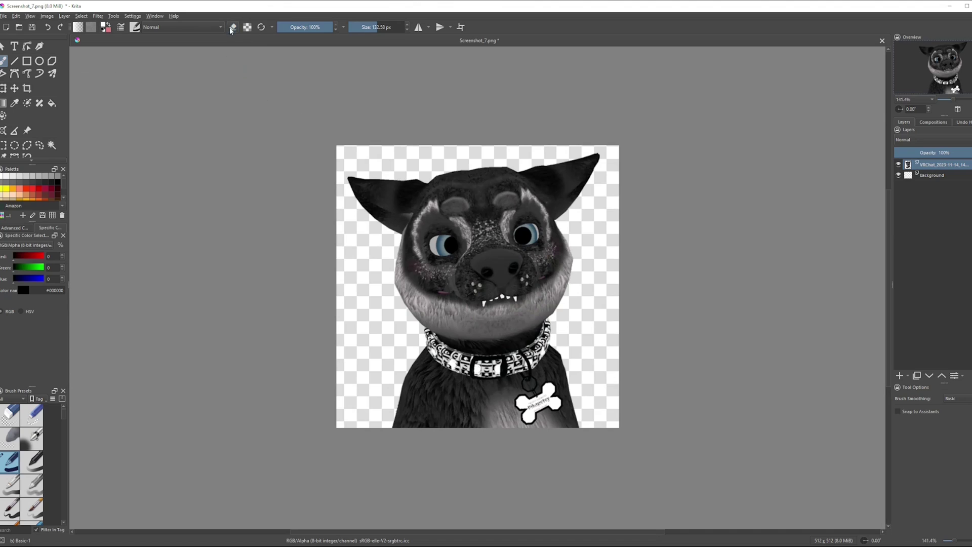
pyautogui.click(233, 26)
pyautogui.scroll(1, 407, 377)
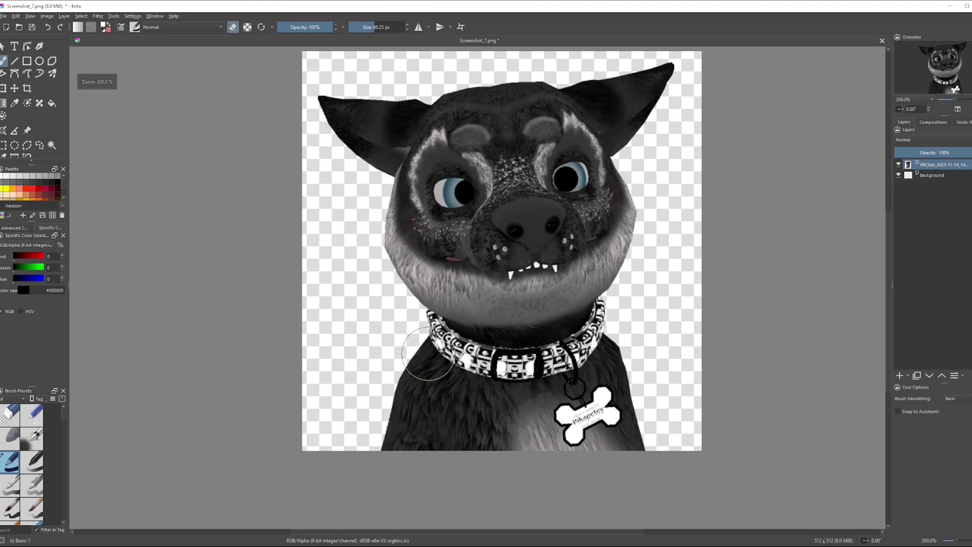
pyautogui.moveTo(408, 324)
pyautogui.mouseDown()
pyautogui.moveTo(466, 347)
pyautogui.moveTo(548, 343)
pyautogui.moveTo(645, 303)
pyautogui.mouseUp()
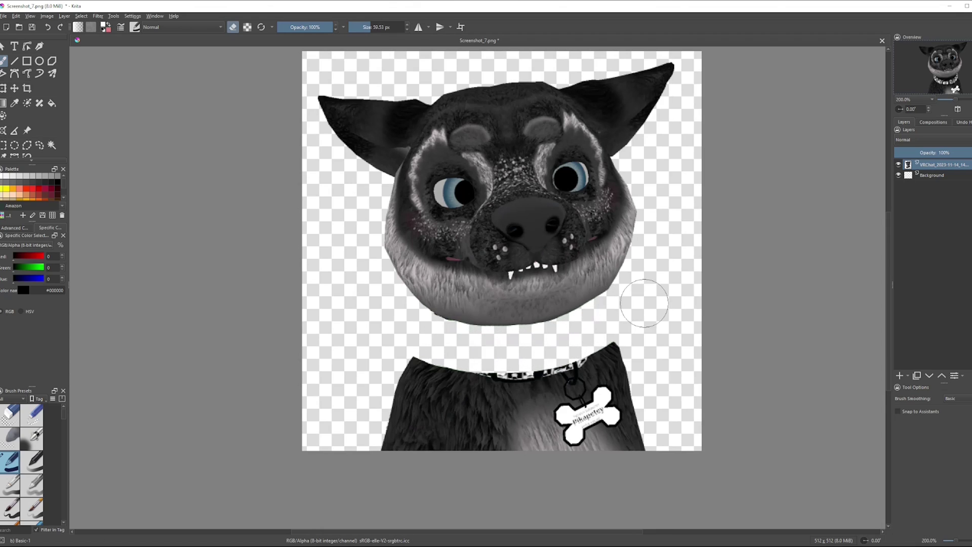
pyautogui.keyDown('shift'); pyautogui.moveTo(580, 362); pyautogui.dragTo(681, 362); pyautogui.keyUp('shift')
pyautogui.moveTo(608, 377); pyautogui.dragTo(383, 414)
pyautogui.scroll(-1, 384, 413)
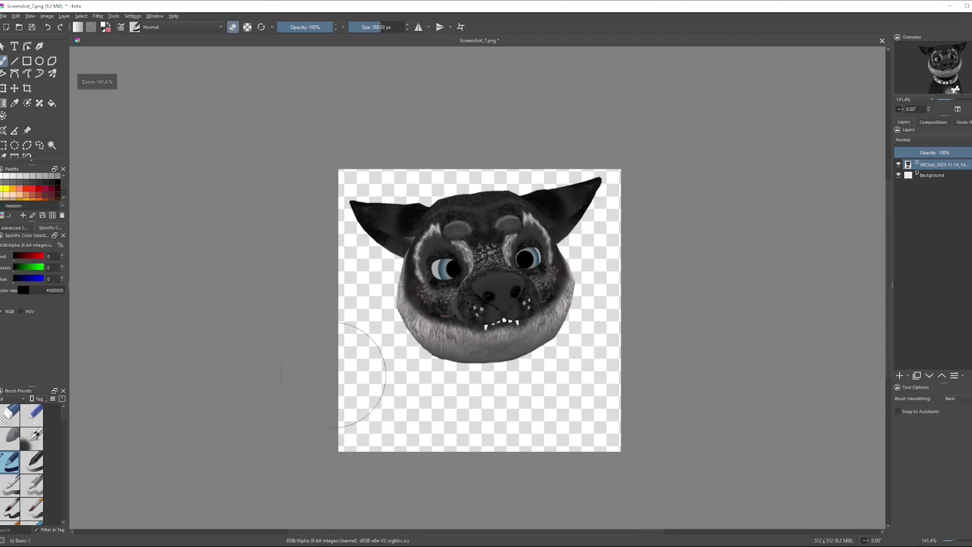
# - Crop off the empty area below the head, making the image 512 x 428 px
pyautogui.click(28, 89)
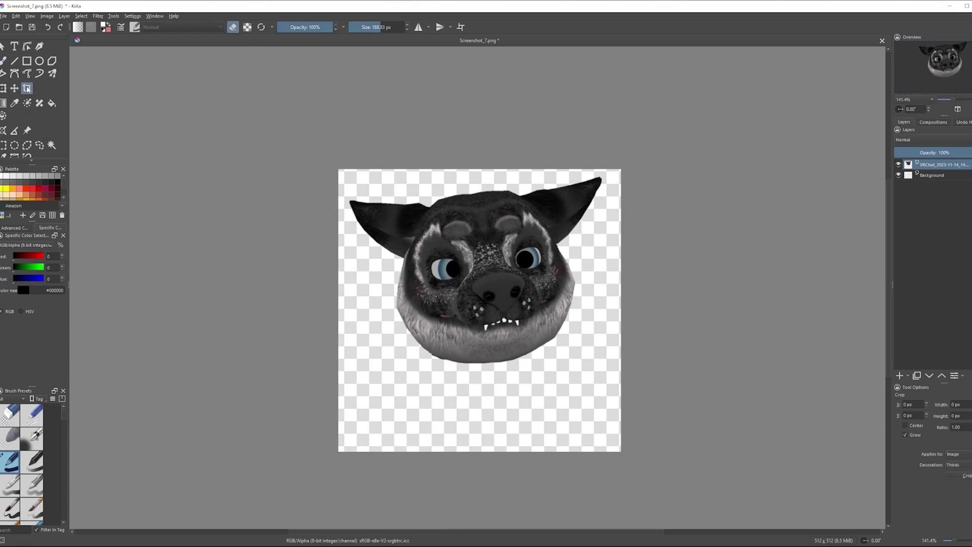
pyautogui.moveTo(345, 175); pyautogui.dragTo(625, 405)
pyautogui.press('Return')
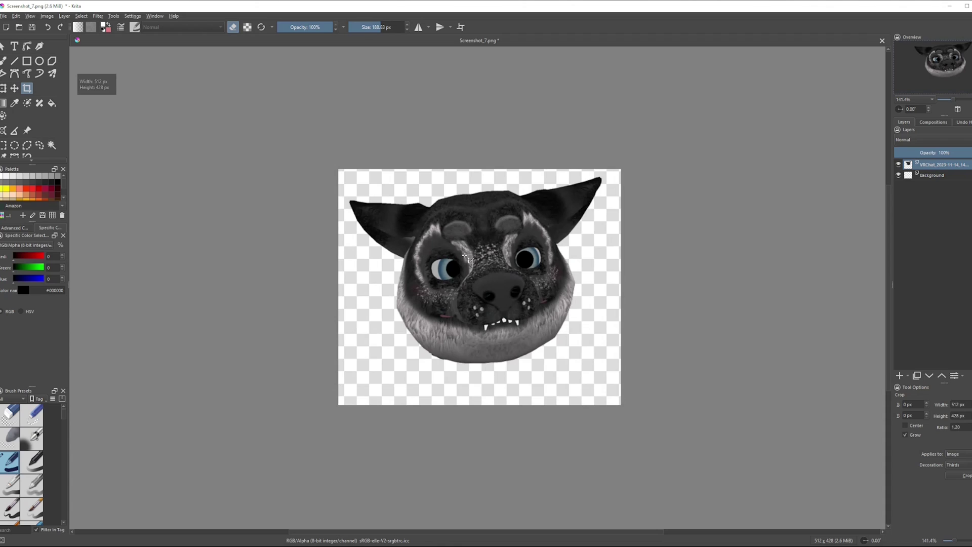
# - Open the Save As dialog for the PNG image, choose the Desktop folder and open the file name for editing
pyautogui.click(2, 17)
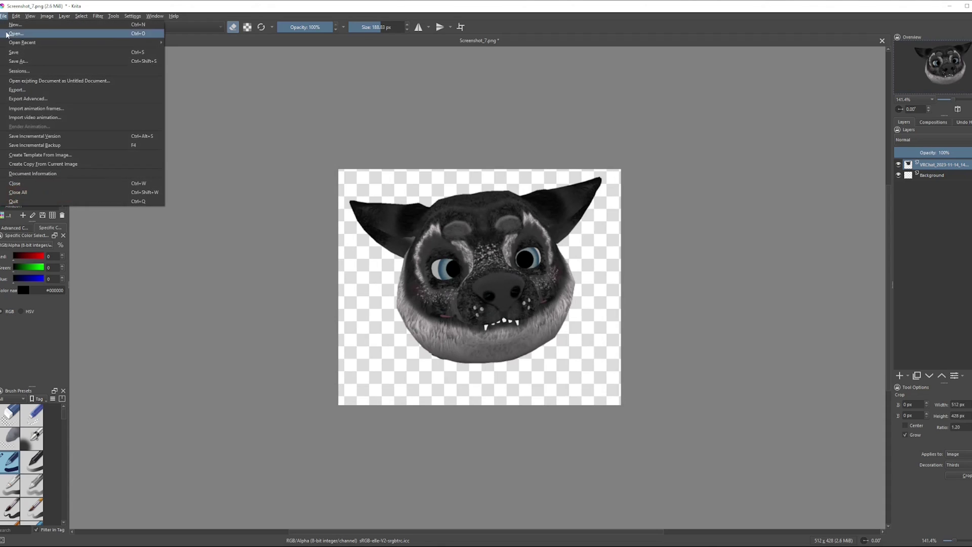
pyautogui.click(13, 61)
pyautogui.click(386, 221)
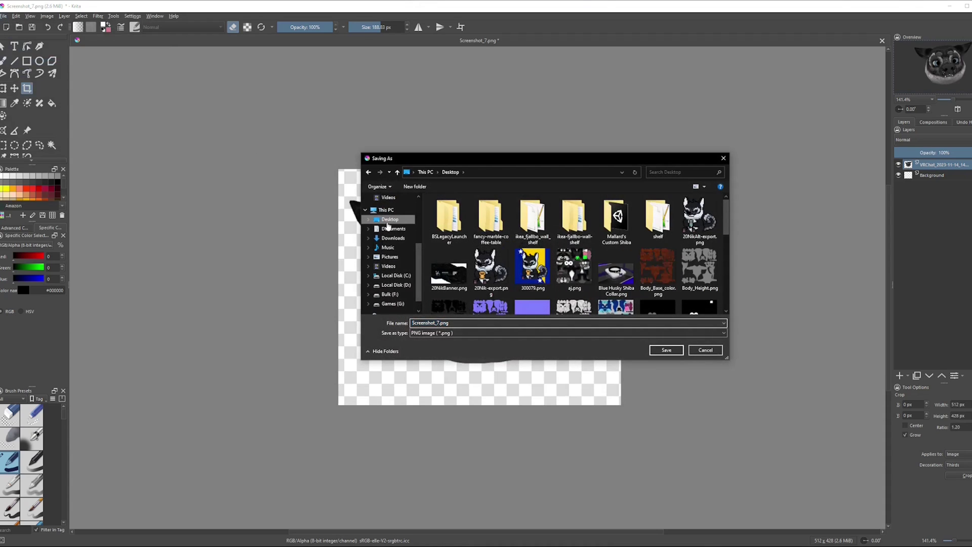
pyautogui.doubleClick(456, 324)
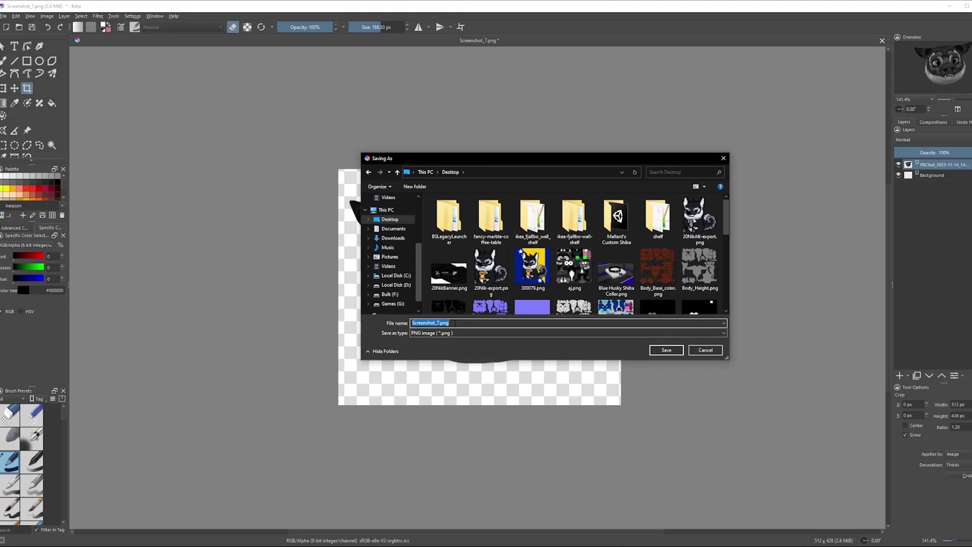
pyautogui.click(445, 323)
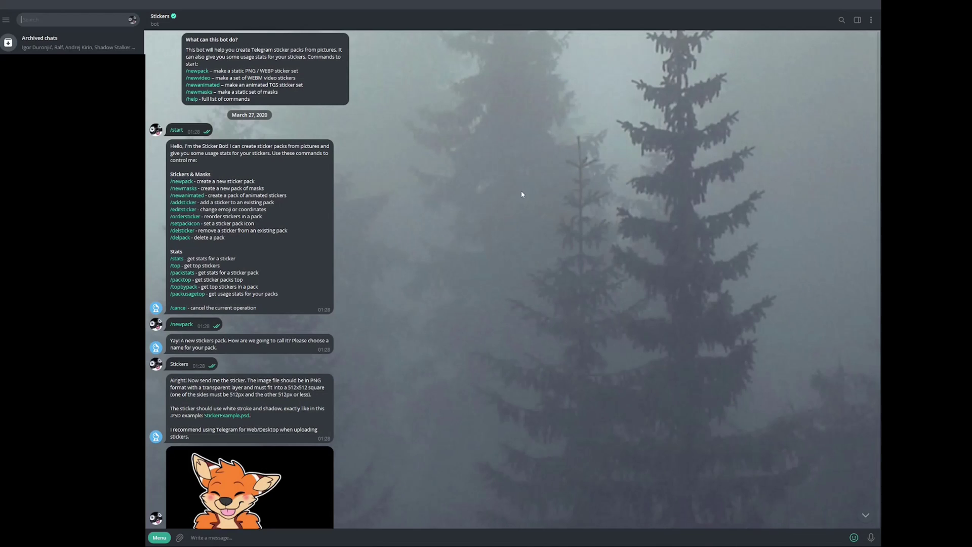
# - Switch to Telegram, search for "Sticker" to locate the Stickers bot, and clear the search
pyautogui.click(486, 206)
pyautogui.click(43, 23)
pyautogui.write('Sticker')
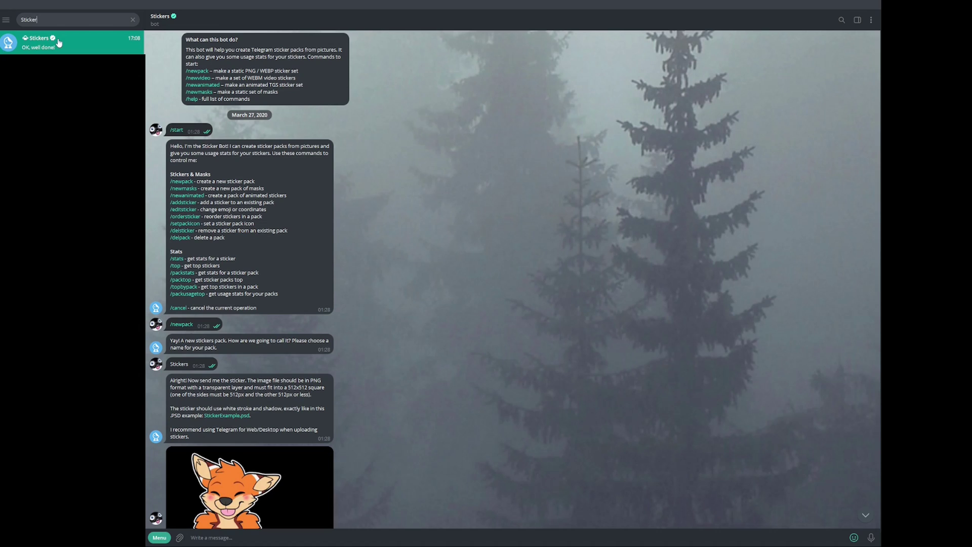
pyautogui.doubleClick(50, 23)
pyautogui.press('BackSpace')
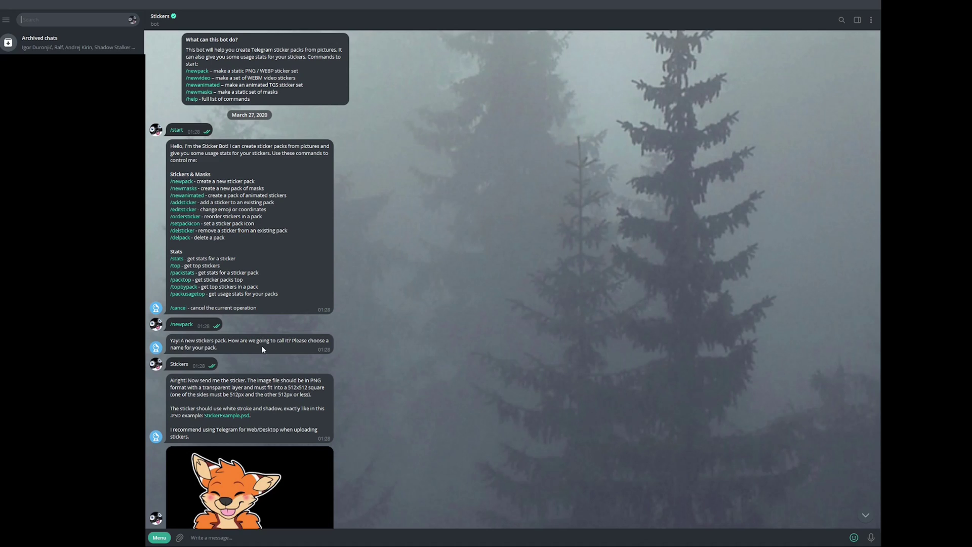
# - Examine the Stickers bot's messages about naming a pack and the required sticker image size
pyautogui.moveTo(171, 365); pyautogui.dragTo(308, 388)
pyautogui.click(340, 365)
pyautogui.click(289, 387)
pyautogui.moveTo(221, 352); pyautogui.dragTo(481, 207)
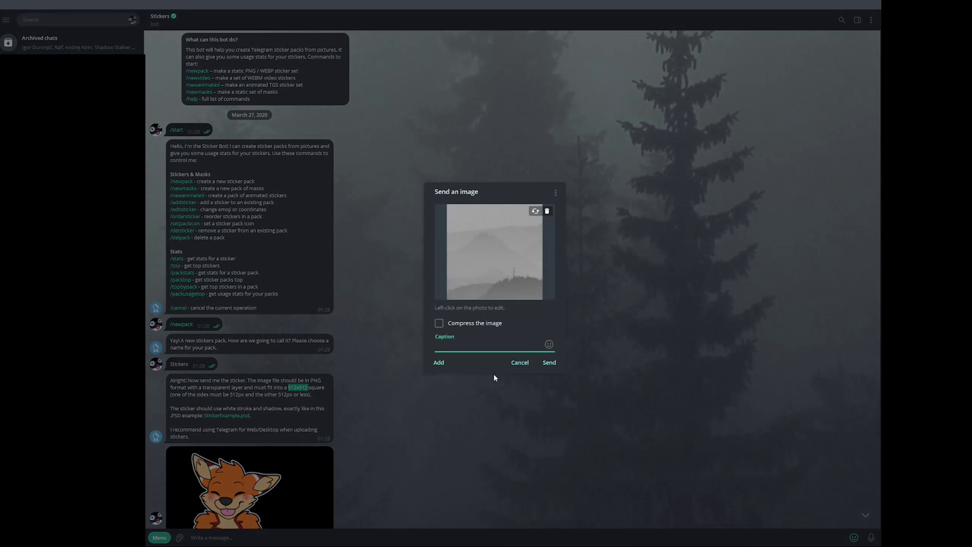
pyautogui.click(525, 360)
pyautogui.moveTo(220, 352); pyautogui.dragTo(456, 151)
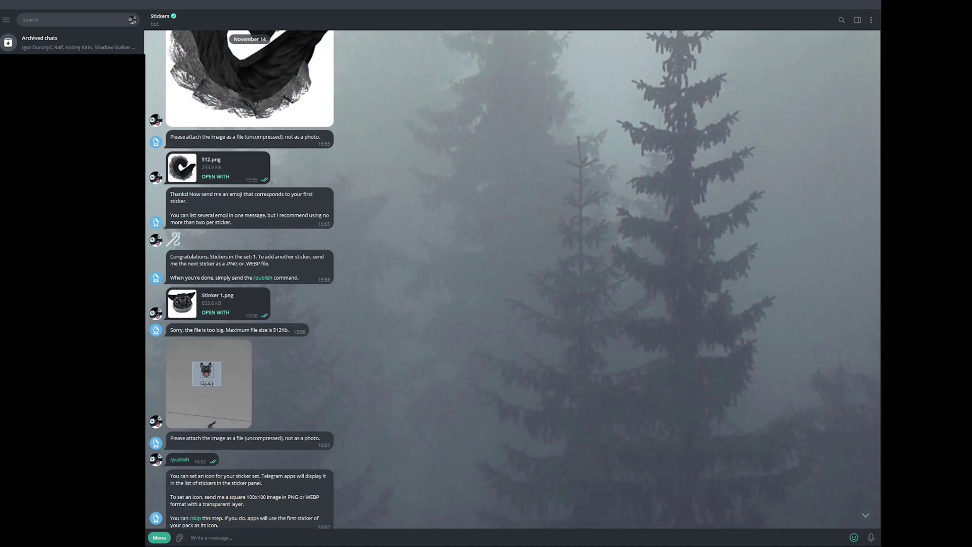
# - Read the bot's instructions for adding another sticker and send it the /publish command
pyautogui.moveTo(173, 258); pyautogui.dragTo(251, 264)
pyautogui.click(278, 261)
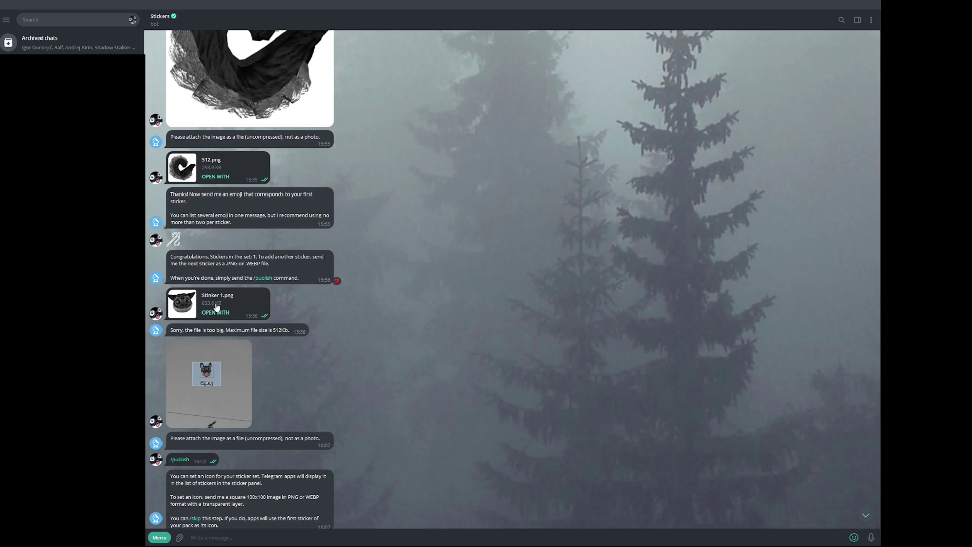
pyautogui.click(263, 278)
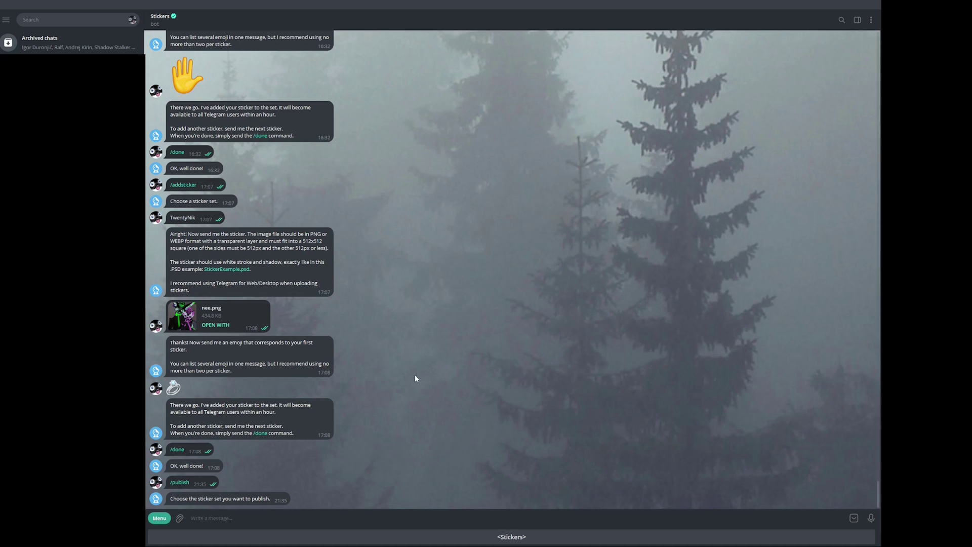
# - Look back through the chat history at the earlier sticker additions, the chosen sticker set and the emoji assigned to each image
pyautogui.scroll(5, 275, 353)
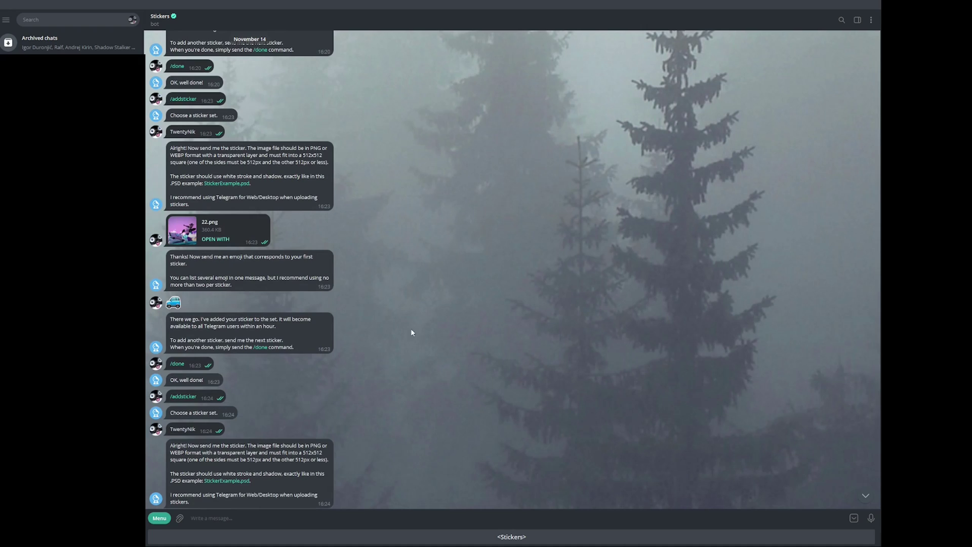
pyautogui.scroll(3, 412, 331)
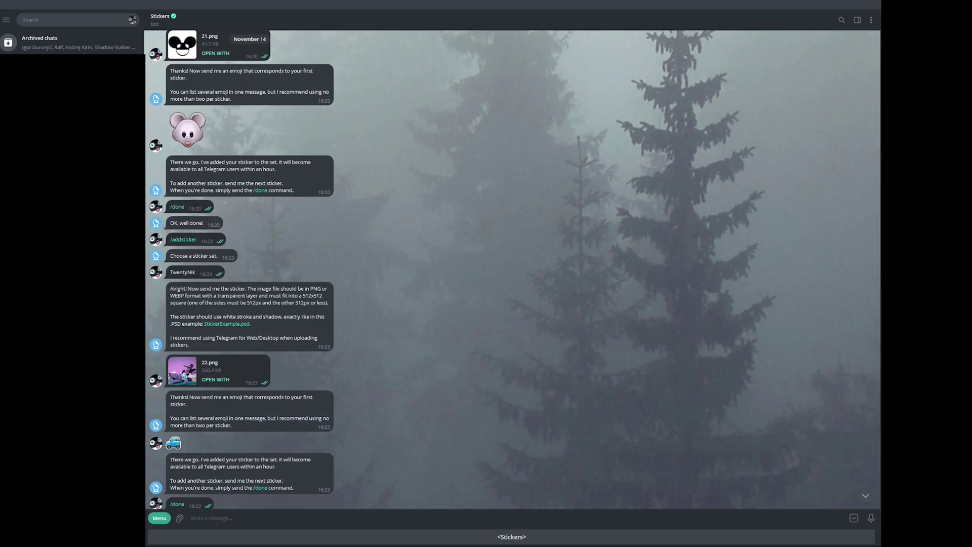
pyautogui.moveTo(170, 257); pyautogui.dragTo(294, 269)
pyautogui.moveTo(173, 273); pyautogui.dragTo(168, 274)
pyautogui.scroll(20, 498, 292)
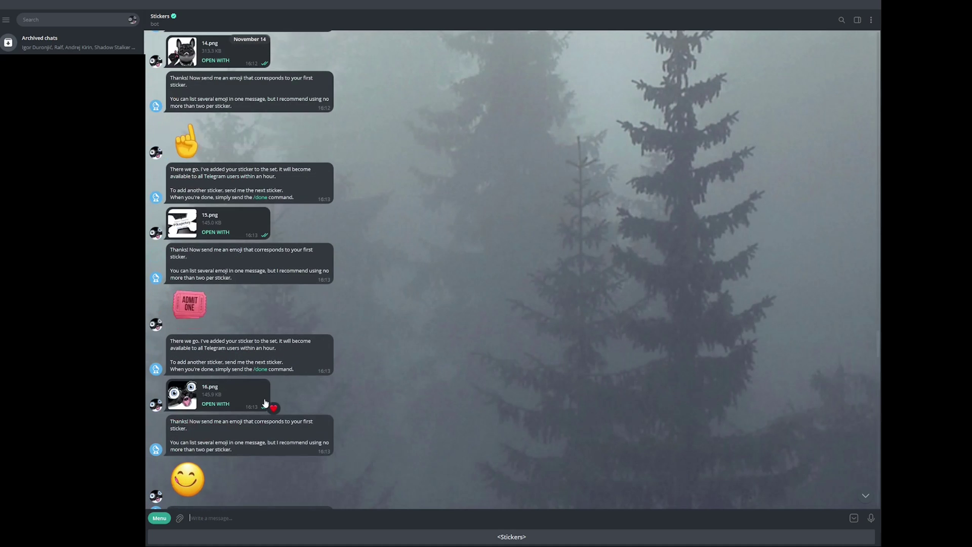
pyautogui.scroll(7, 327, 390)
pyautogui.scroll(10, 327, 390)
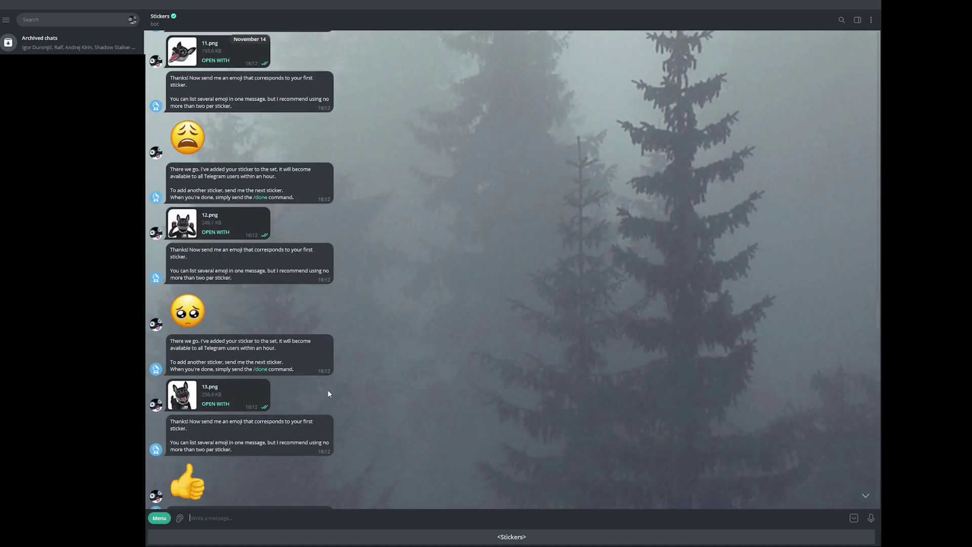
pyautogui.scroll(12, 327, 393)
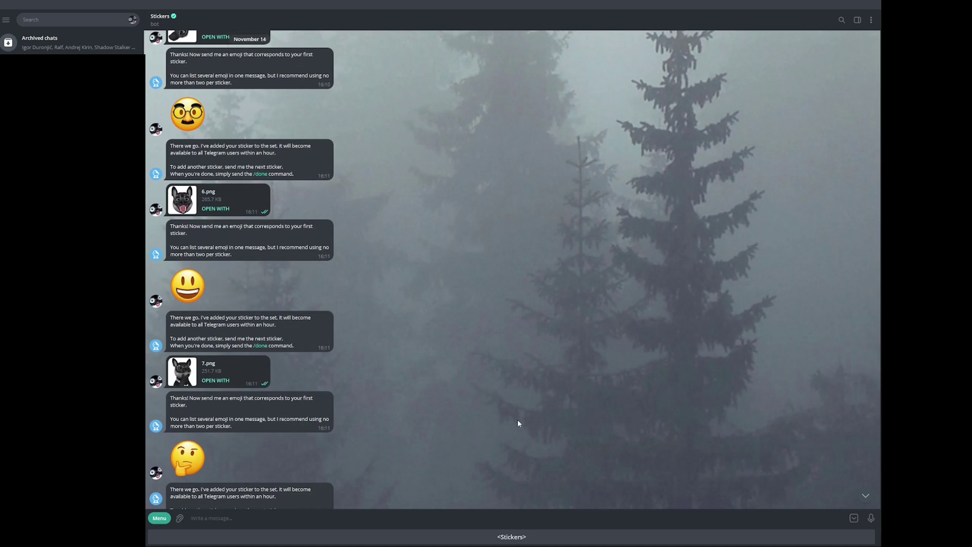
pyautogui.scroll(20, 460, 390)
pyautogui.scroll(5, 460, 392)
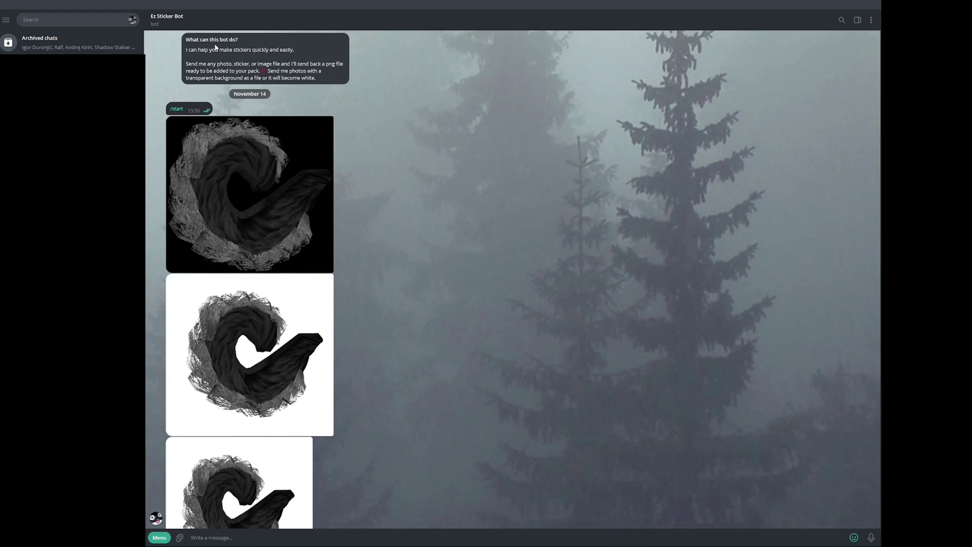
pyautogui.click(190, 537)
pyautogui.doubleClick(210, 338)
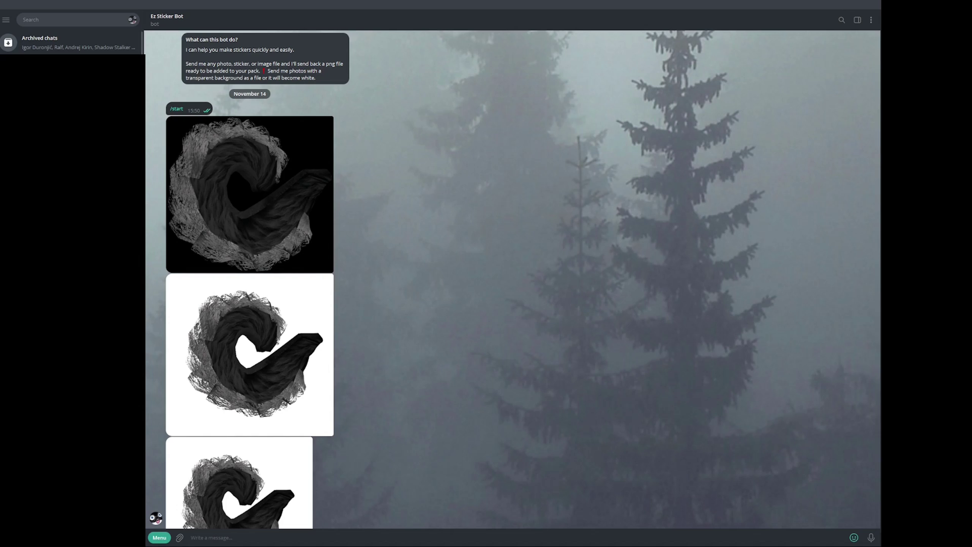